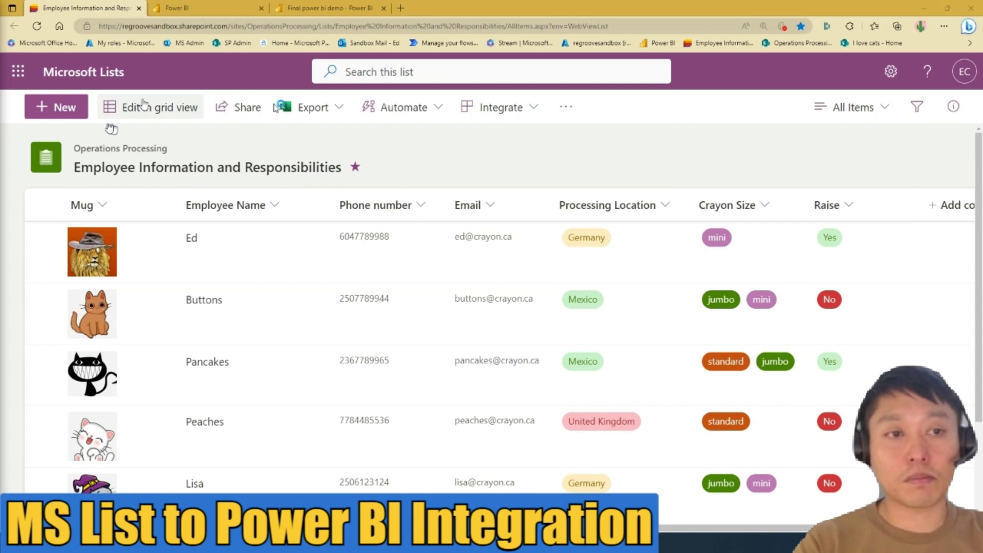
Export the employee list from Microsoft Lists to Power BI, then close the loading tab
click(338, 111)
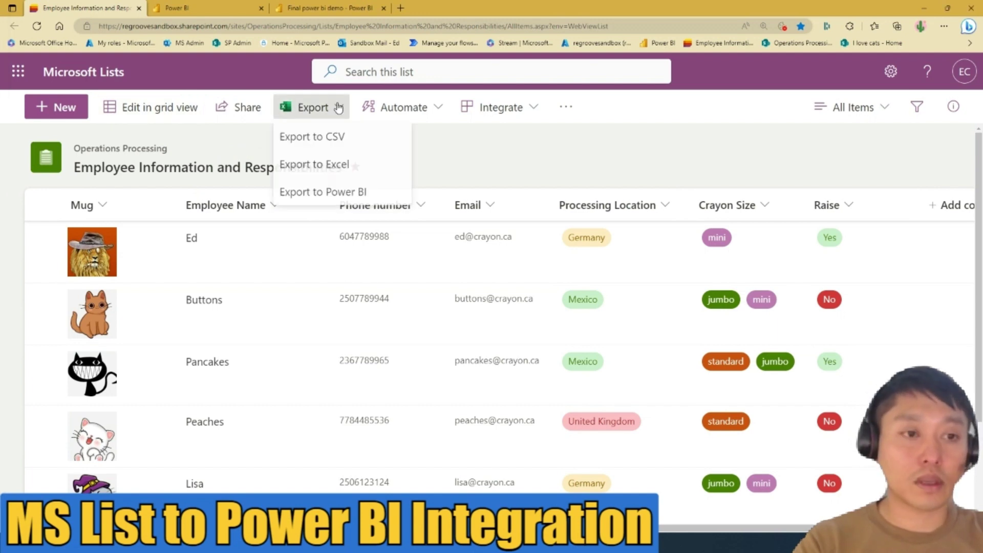
click(337, 193)
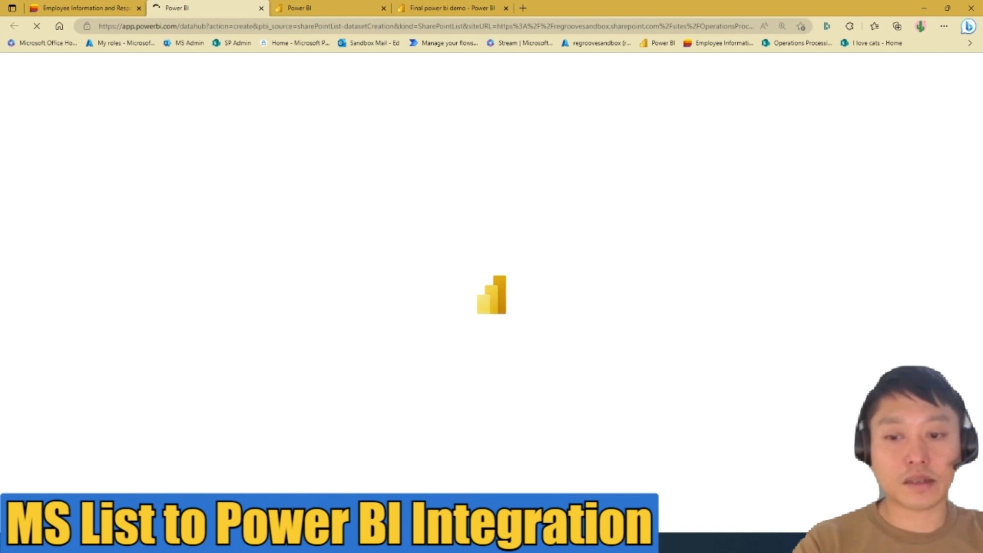
key(ctrl+w)
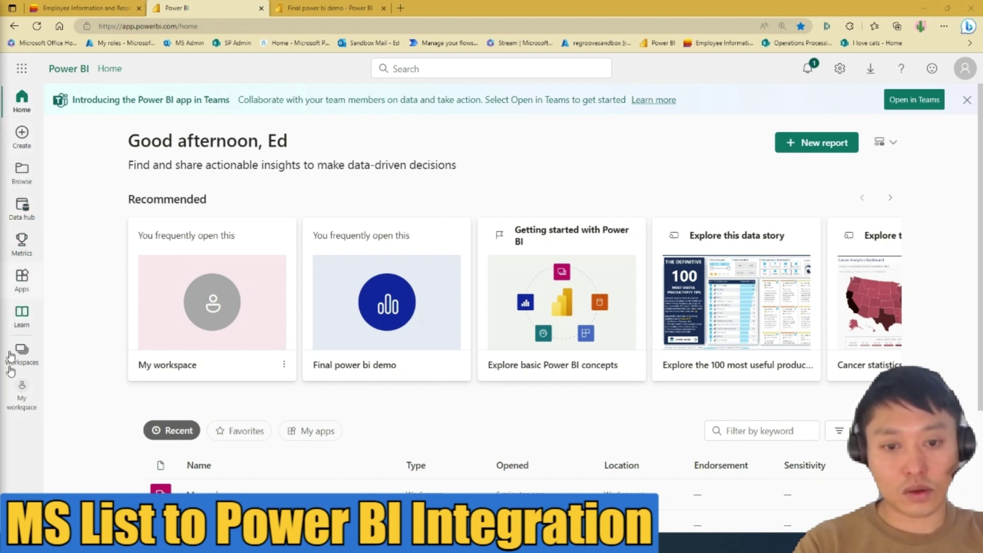
Open My workspace and the Employee Information and Responsibilities dataset's details page
click(21, 399)
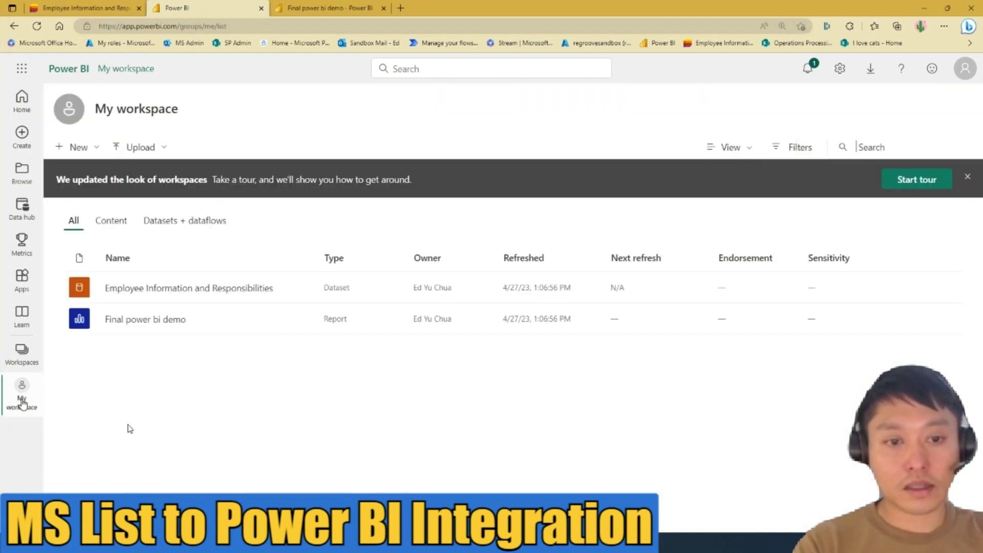
click(82, 9)
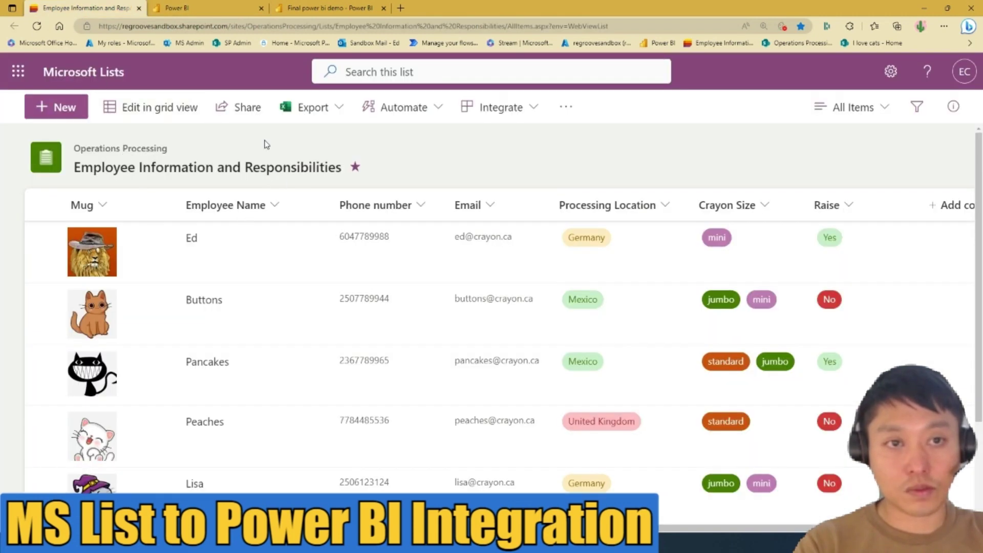
click(196, 7)
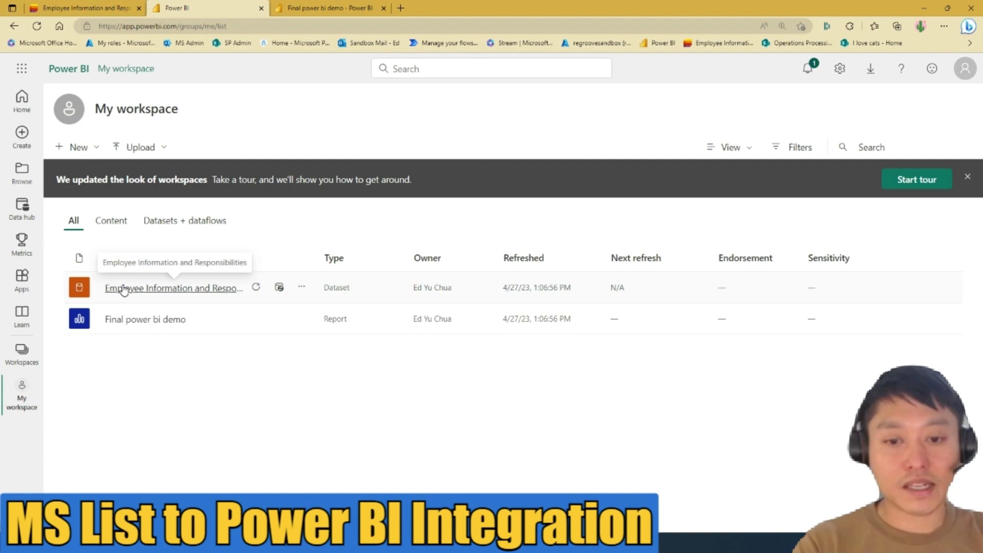
click(167, 289)
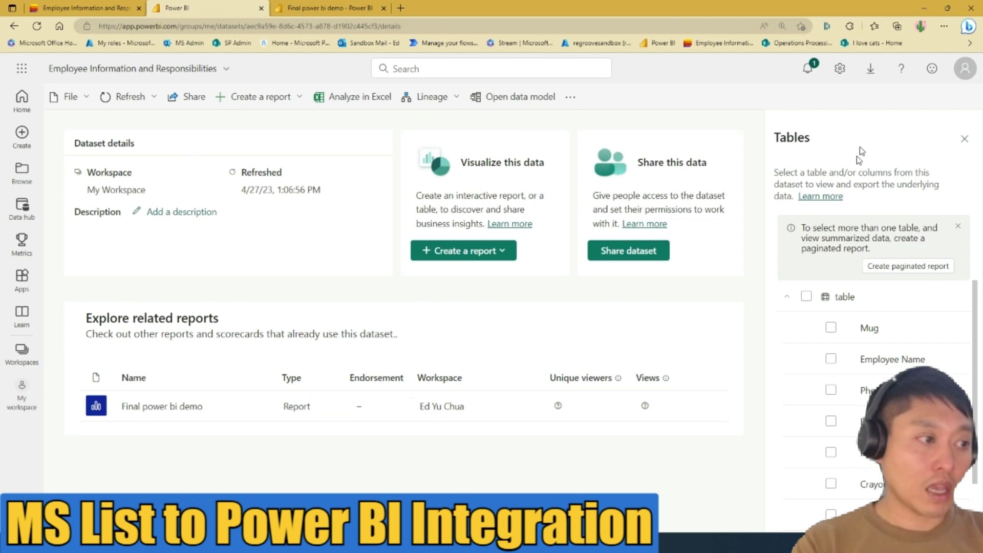
Review the dataset's columns and bring up the Create a report options to auto-create one
scroll(860, 328, down, 1)
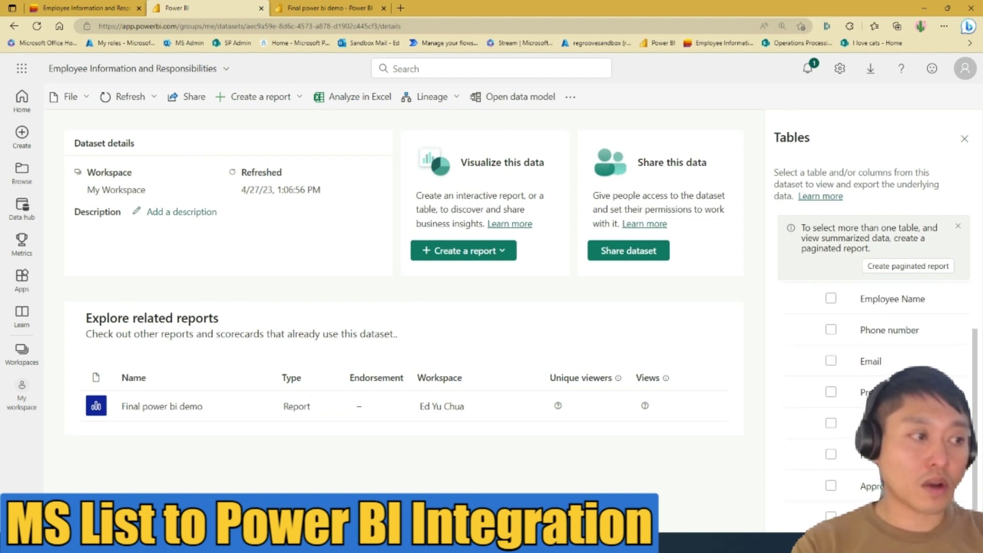
scroll(870, 328, up, 1)
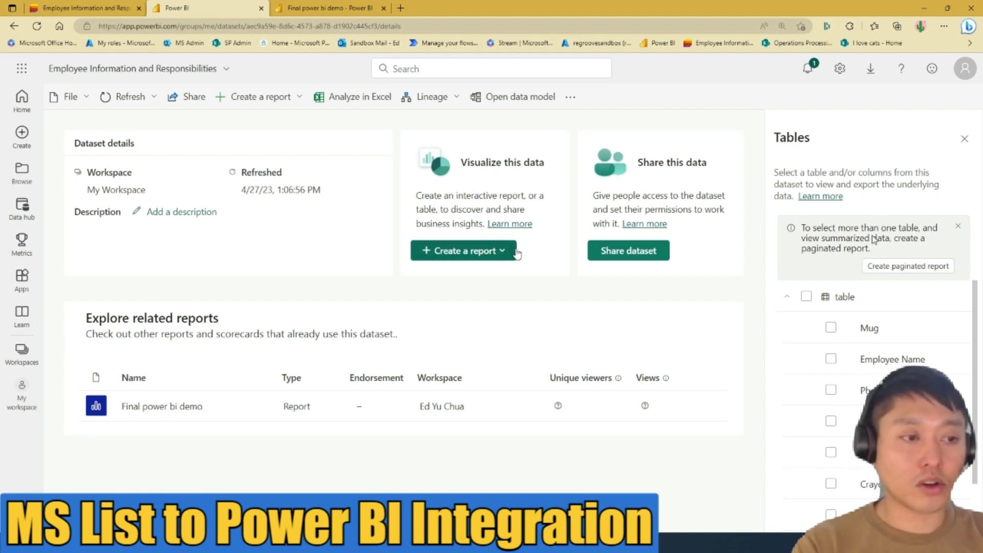
click(488, 253)
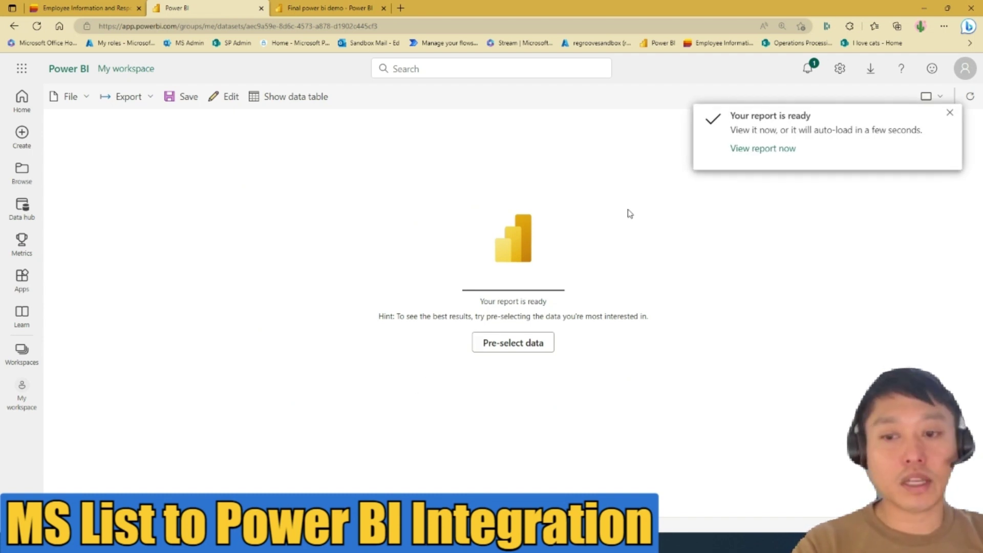
View the generated Quick summary report and start editing it
click(770, 150)
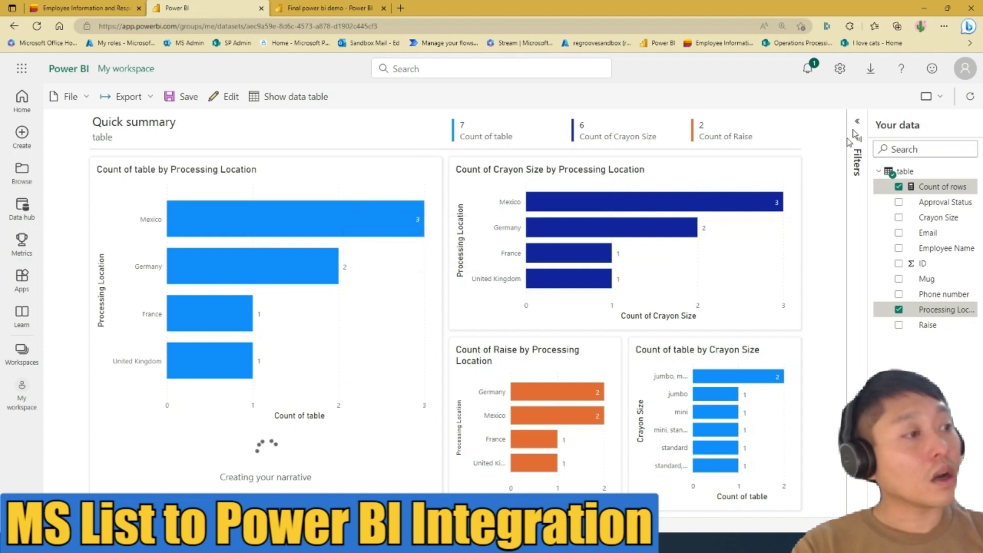
click(231, 97)
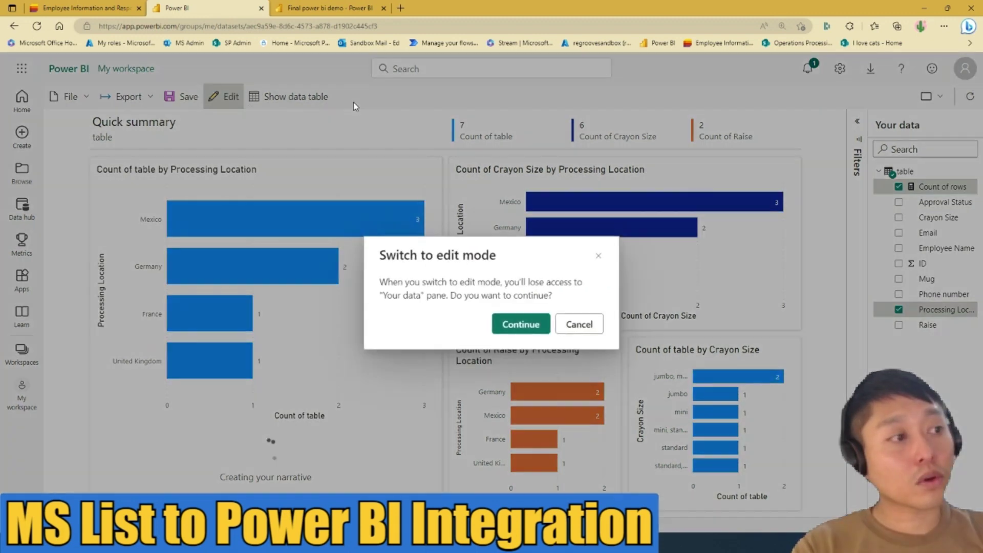
Change the Count of Crayon Size by Processing Location chart to a funnel, then view Final power bi demo
click(519, 325)
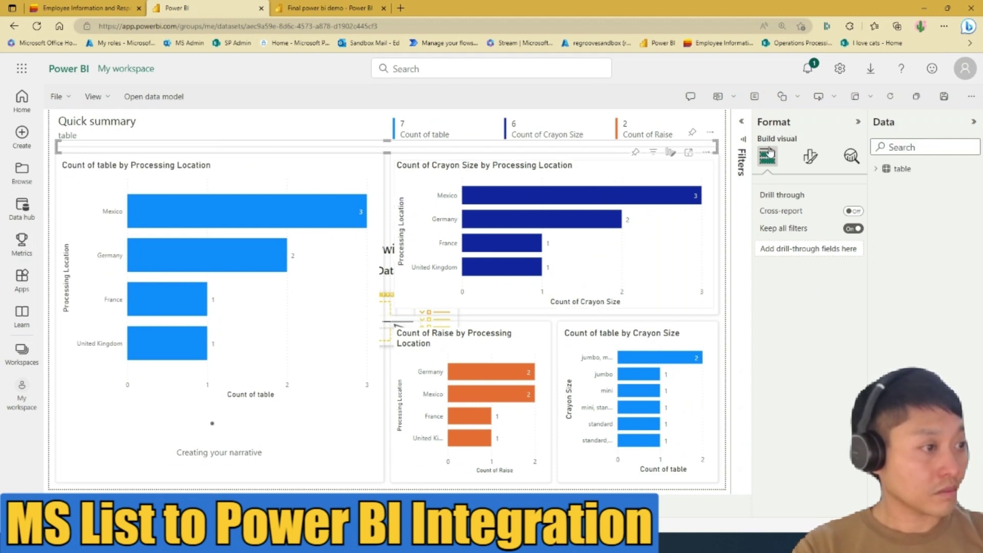
click(574, 176)
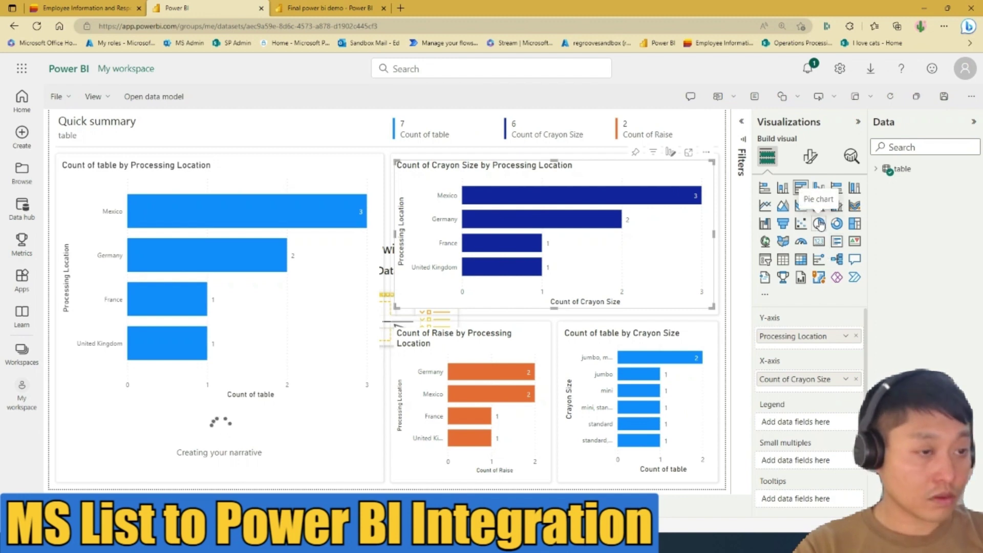
click(819, 224)
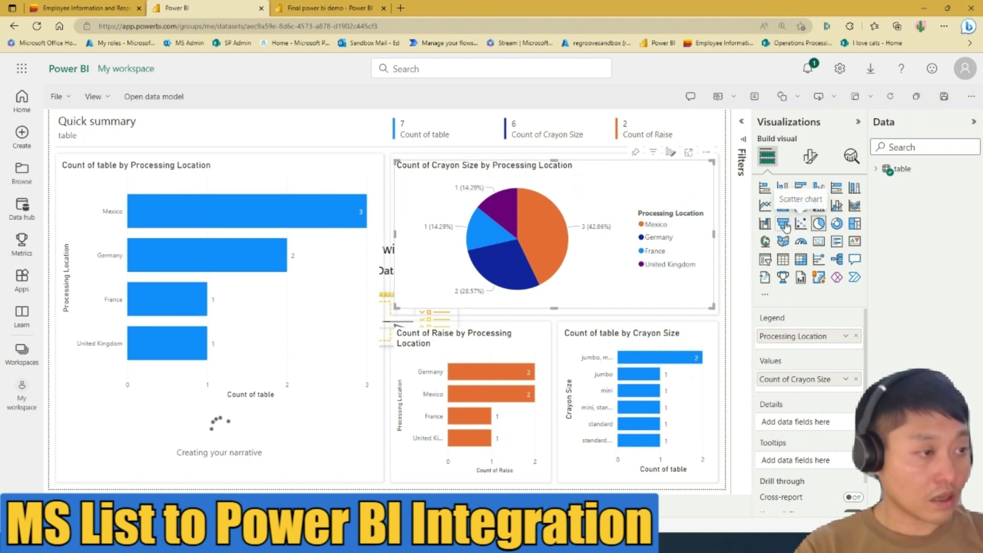
click(784, 225)
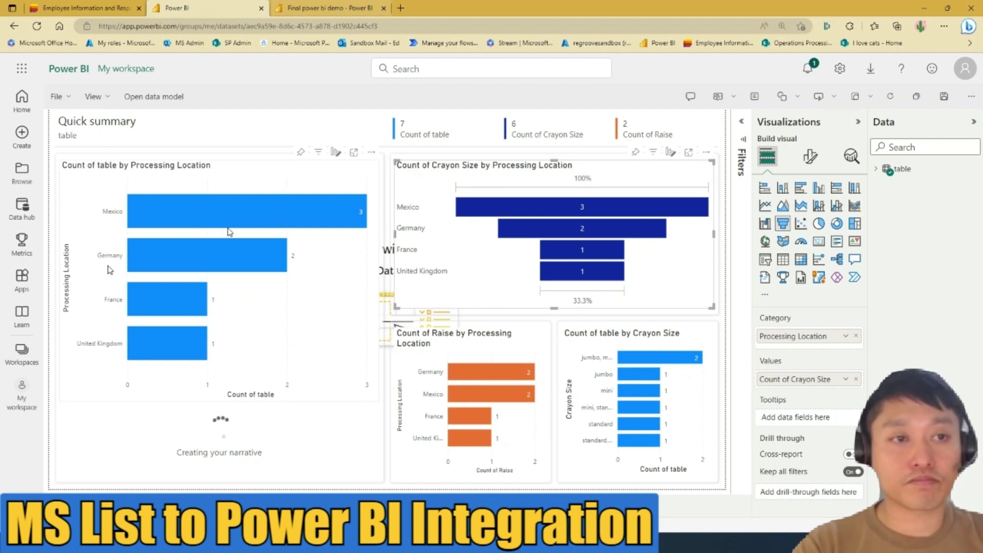
click(328, 8)
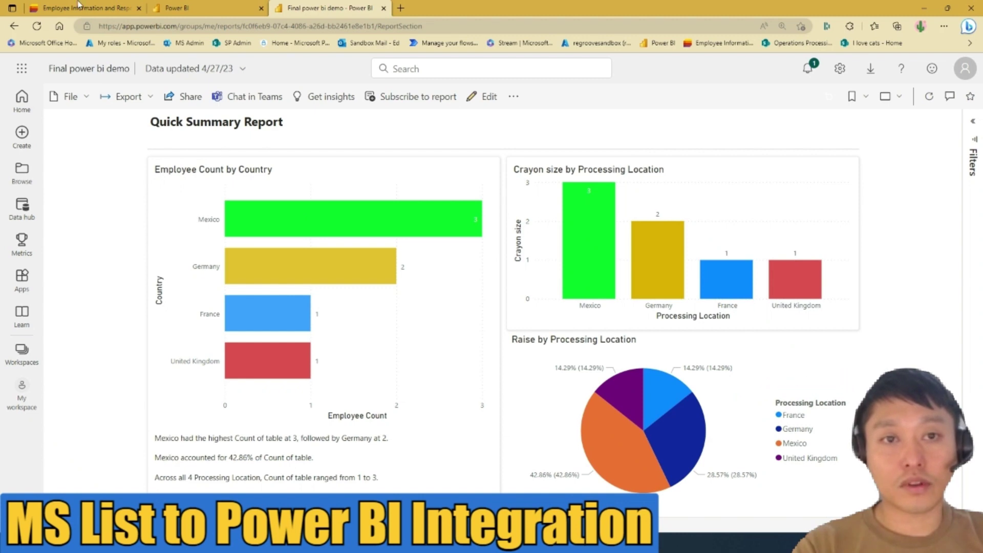
click(82, 7)
click(346, 6)
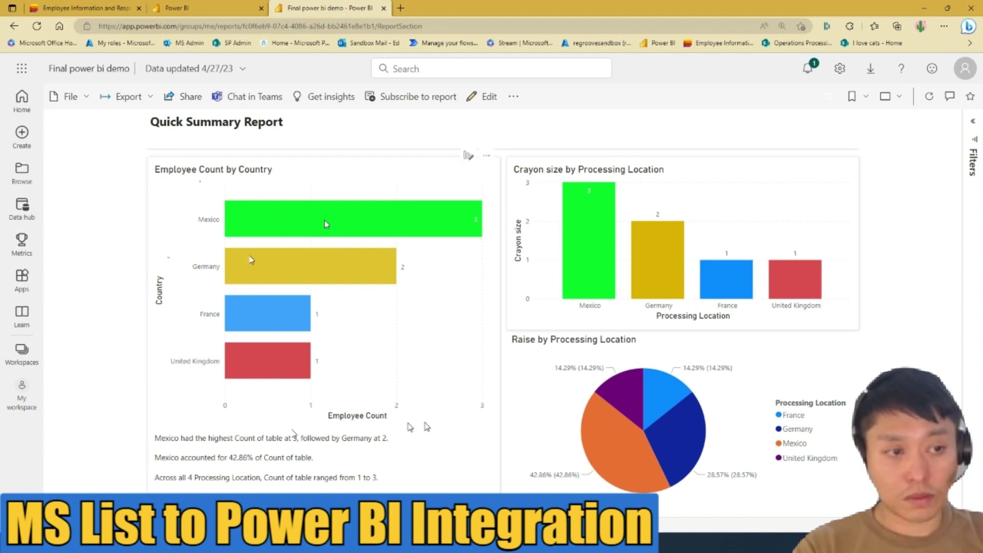
mouse_move(325, 279)
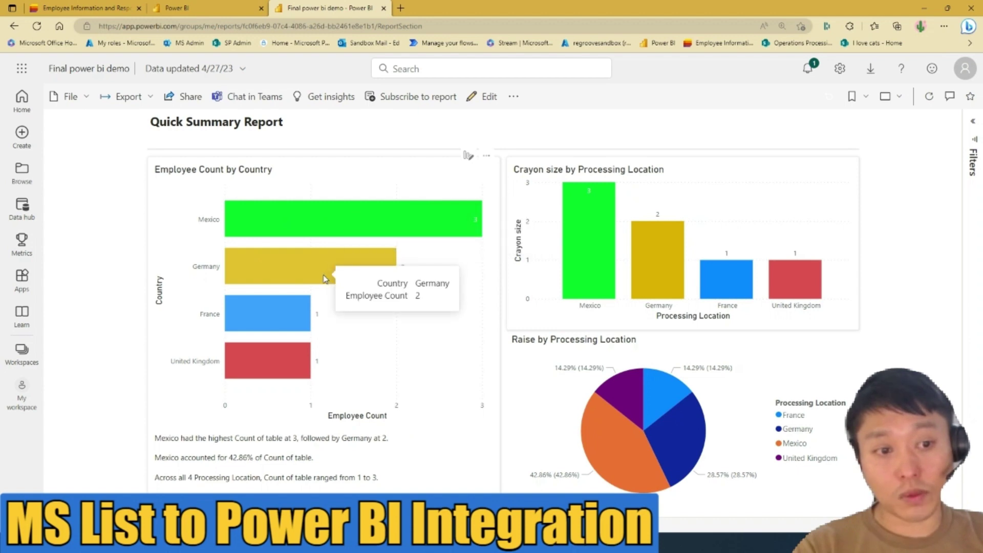
mouse_move(295, 378)
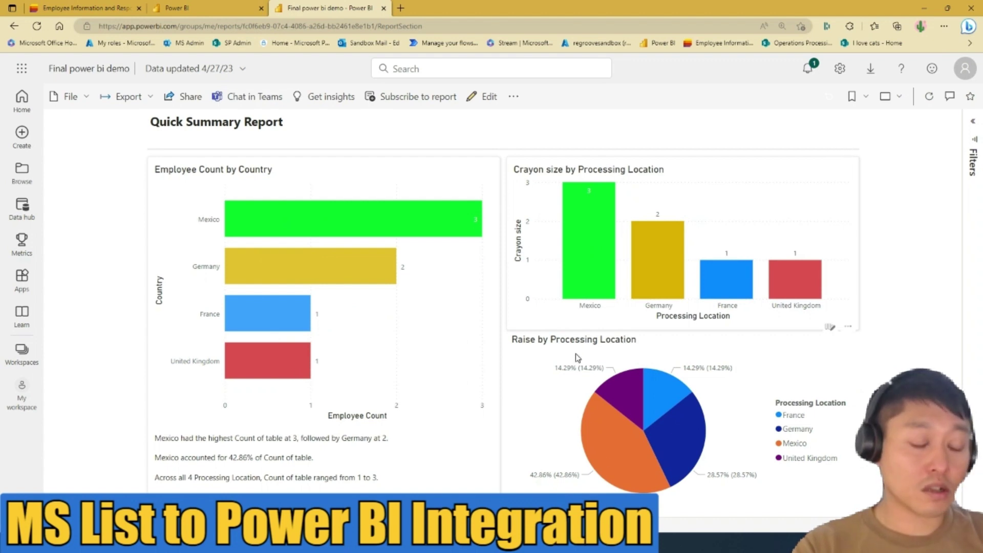
mouse_move(610, 447)
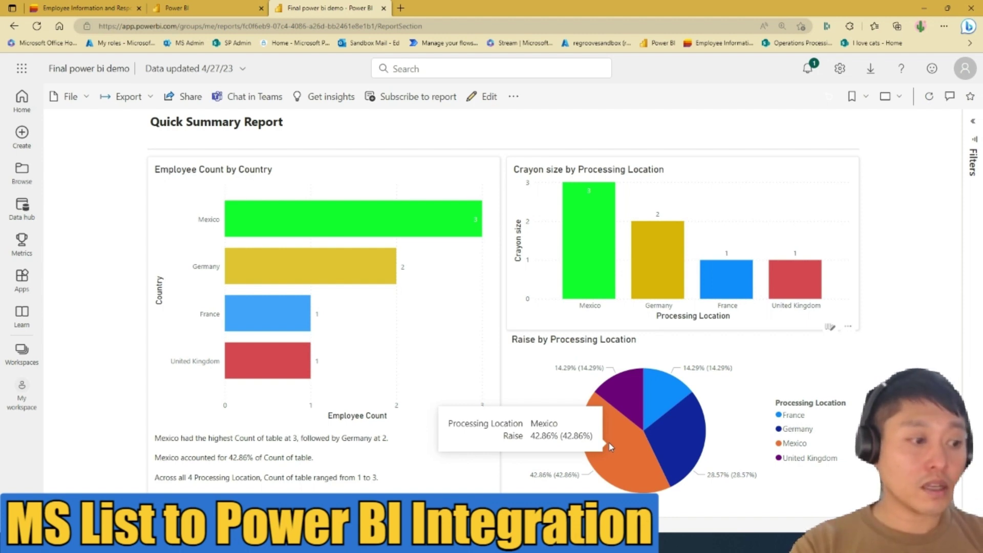
mouse_move(668, 444)
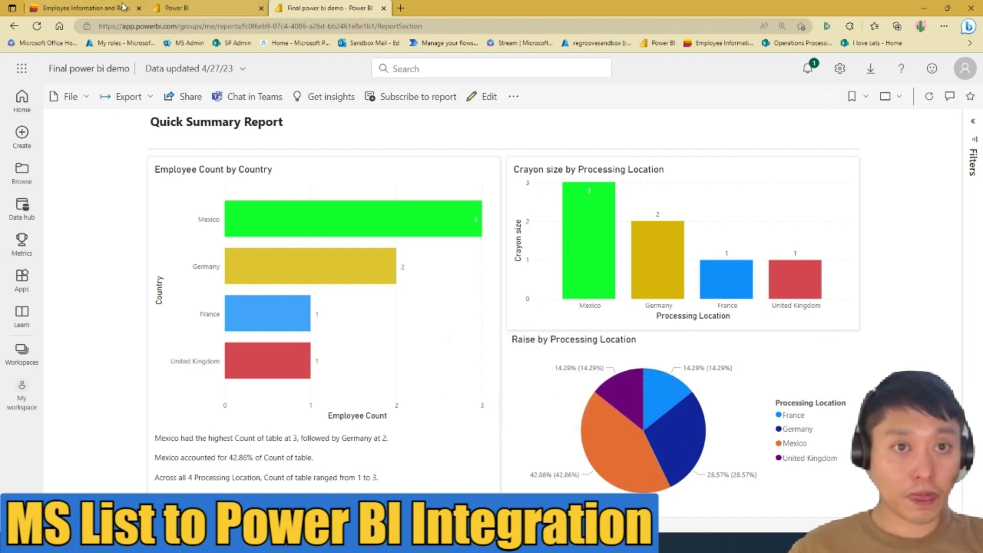
click(85, 8)
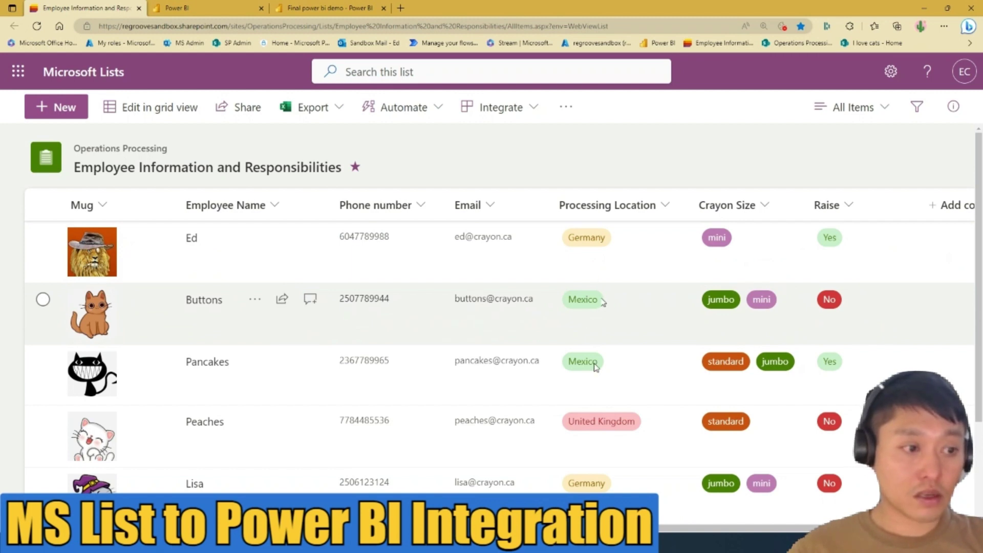
scroll(614, 356, down, 2)
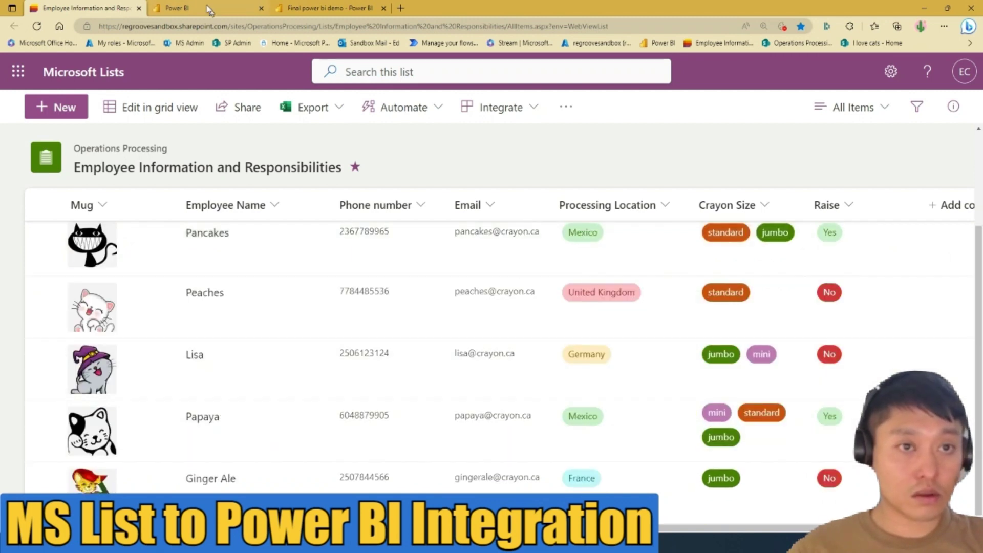
click(368, 6)
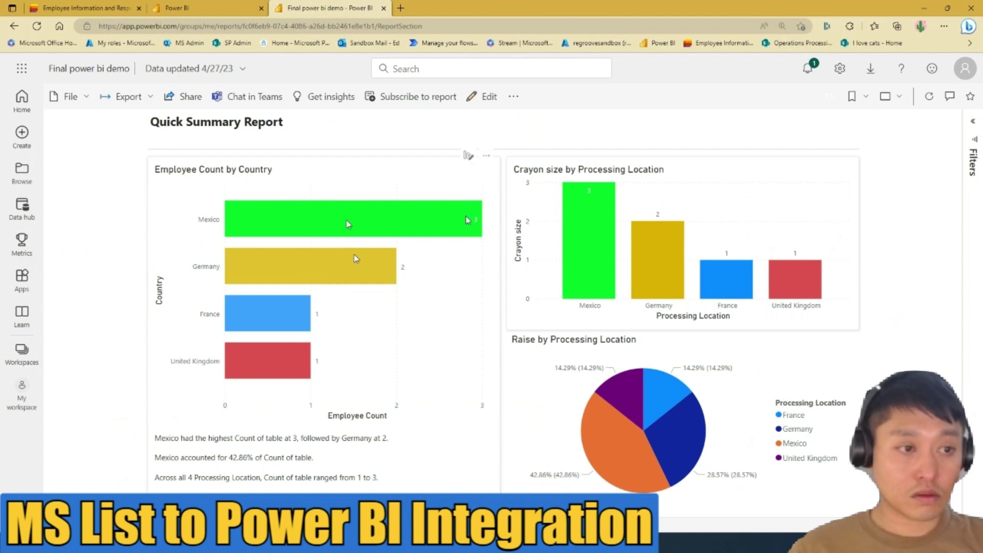
click(97, 7)
scroll(596, 362, up, 2)
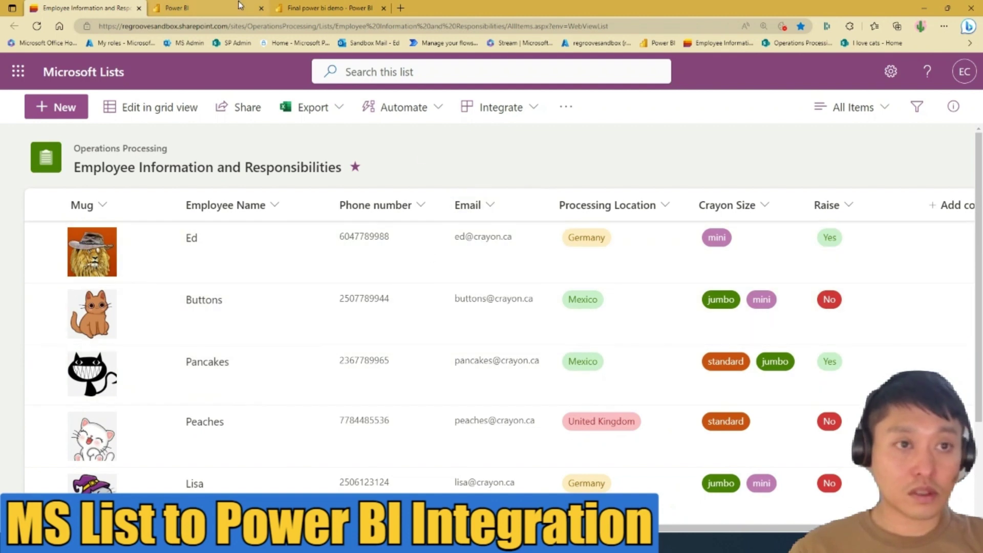
click(323, 7)
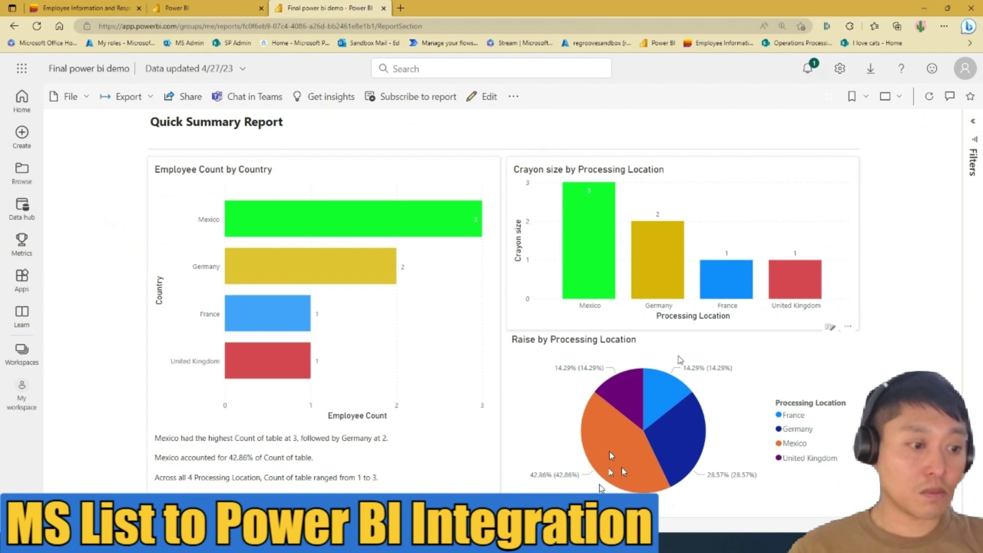
click(120, 6)
scroll(548, 292, down, 3)
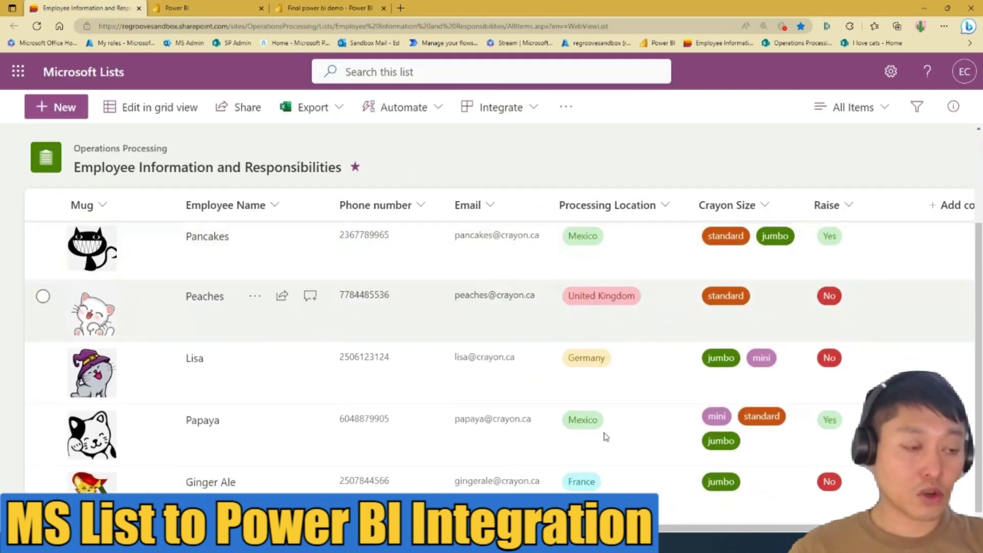
scroll(606, 436, up, 1)
scroll(588, 391, up, 1)
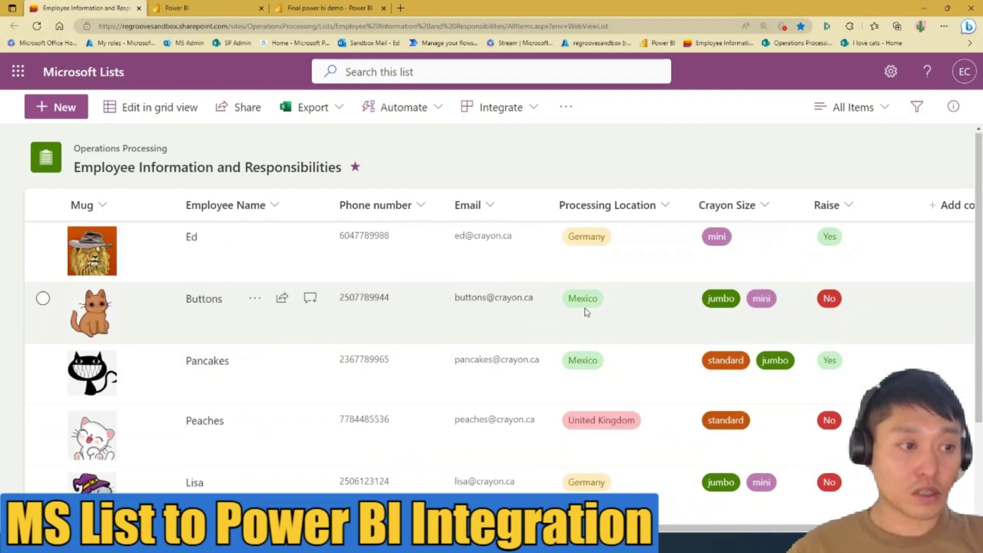
scroll(825, 392, down, 2)
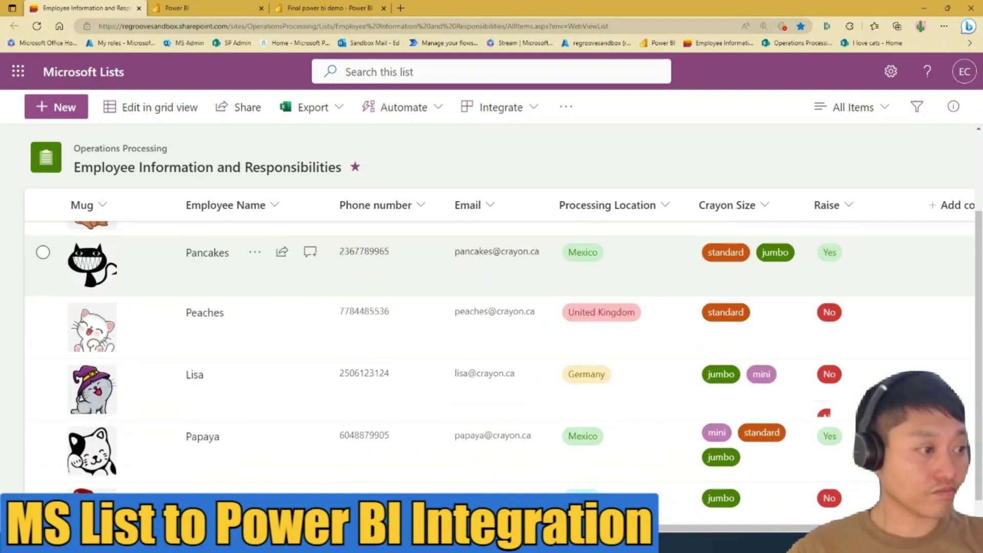
scroll(586, 375, up, 2)
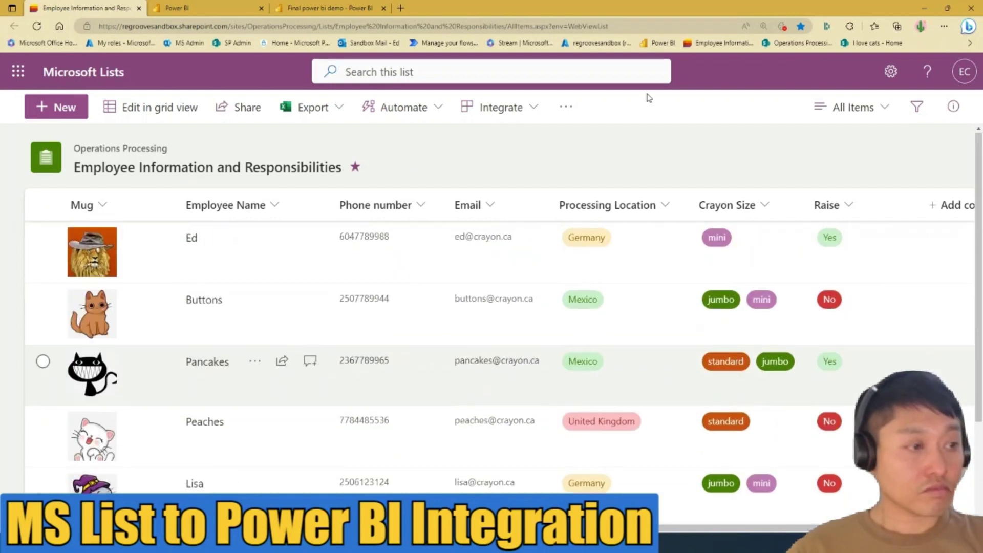
click(326, 8)
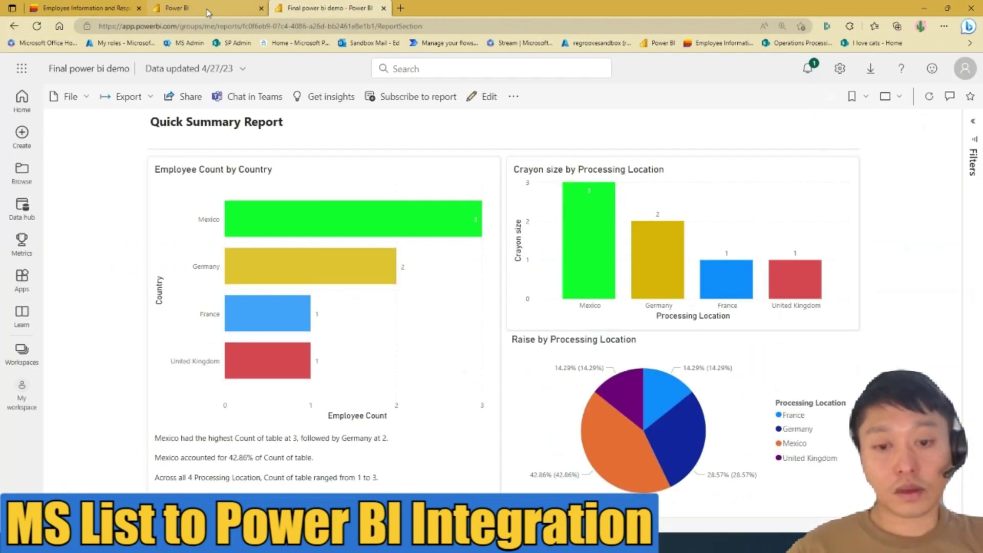